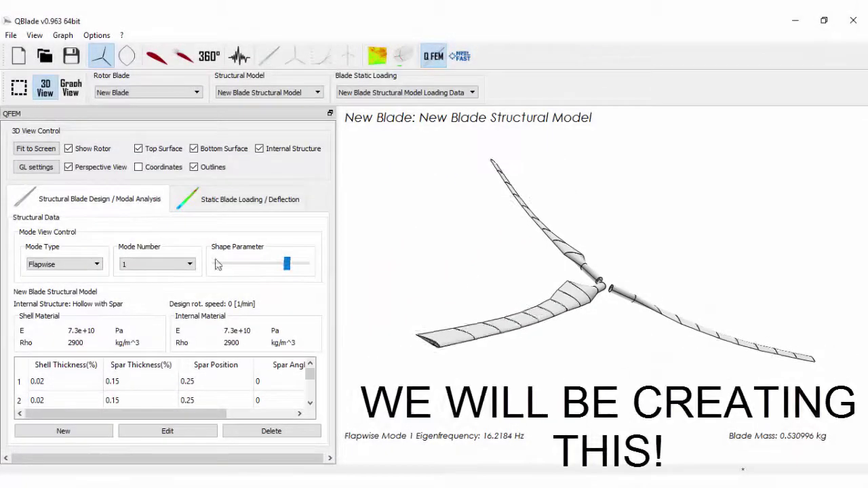
Examine the finished rotor's flapwise mode shape and its static loading stress plot from several angles.
drag(287, 265, 256, 264)
click(260, 149)
drag(441, 325, 426, 351)
click(231, 202)
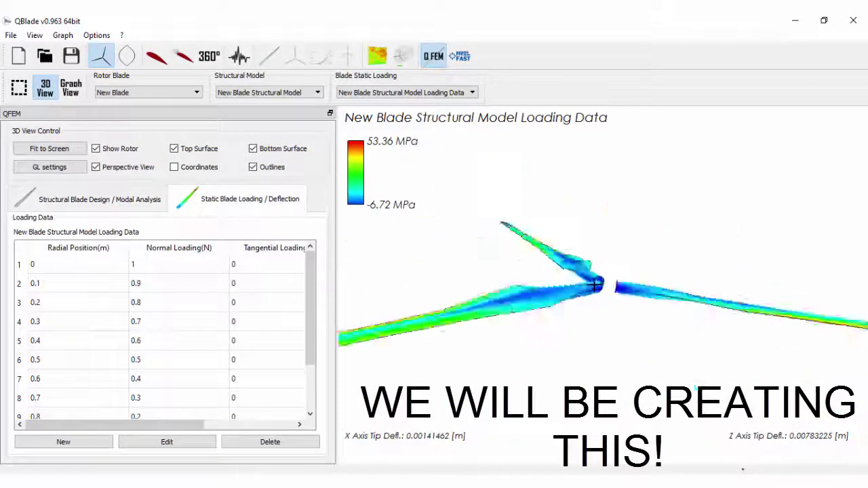
scroll(660, 252, up, 8)
scroll(660, 251, down, 10)
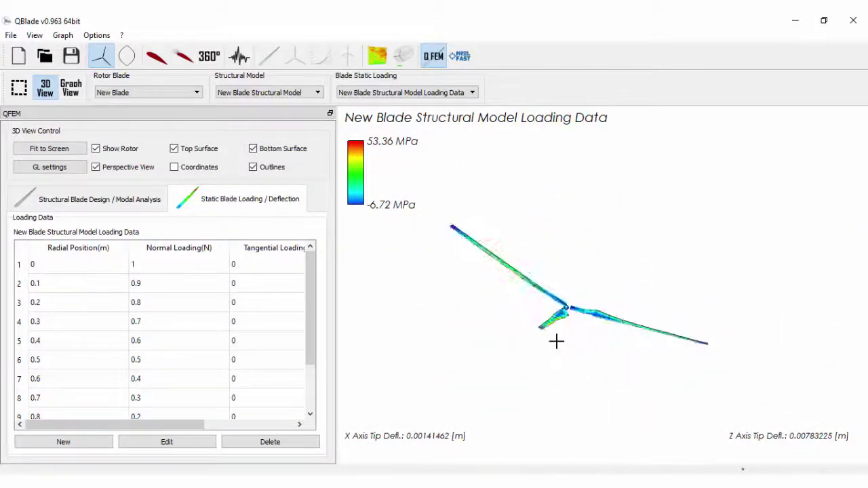
scroll(582, 340, up, 8)
drag(581, 337, 558, 335)
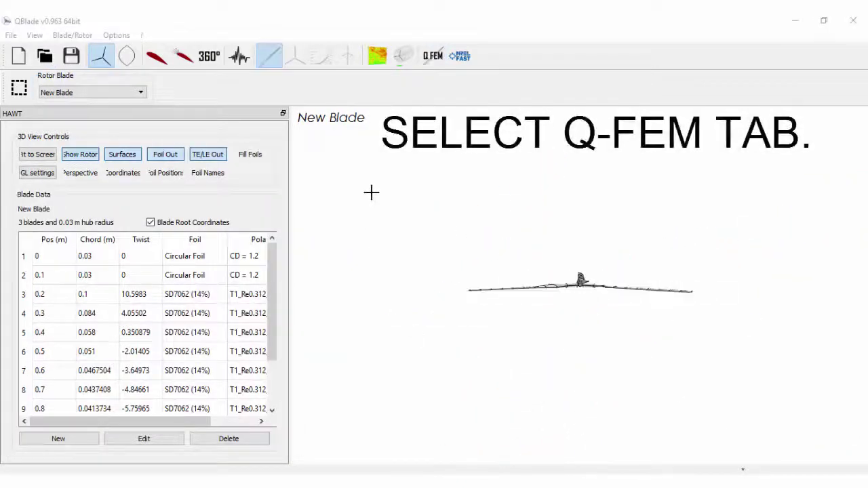
Open the QFEM module and start a new structural model for New Blade.
click(433, 57)
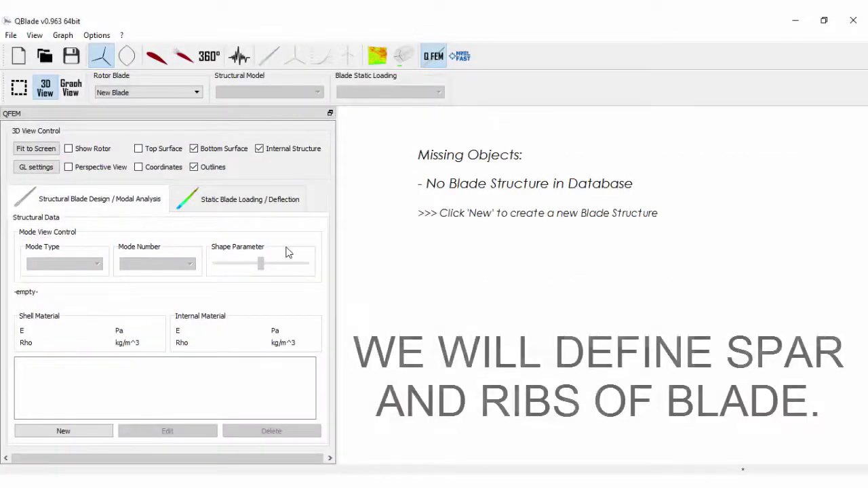
click(74, 436)
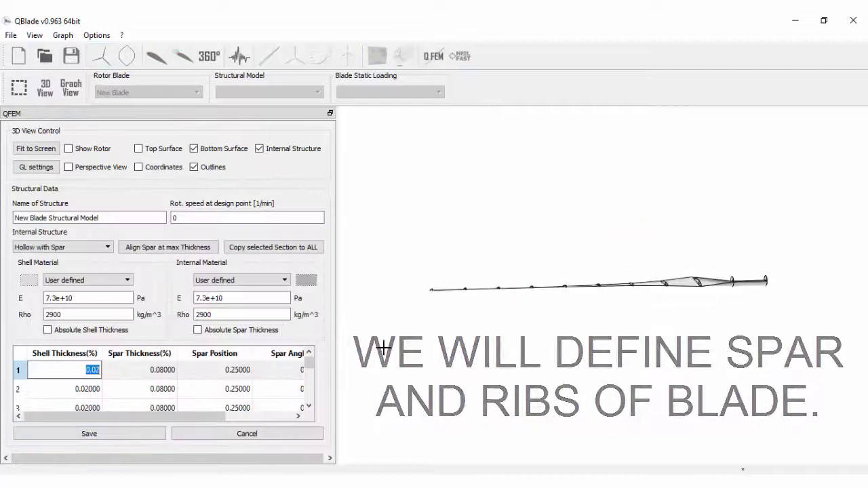
drag(615, 280, 642, 290)
scroll(642, 291, up, 6)
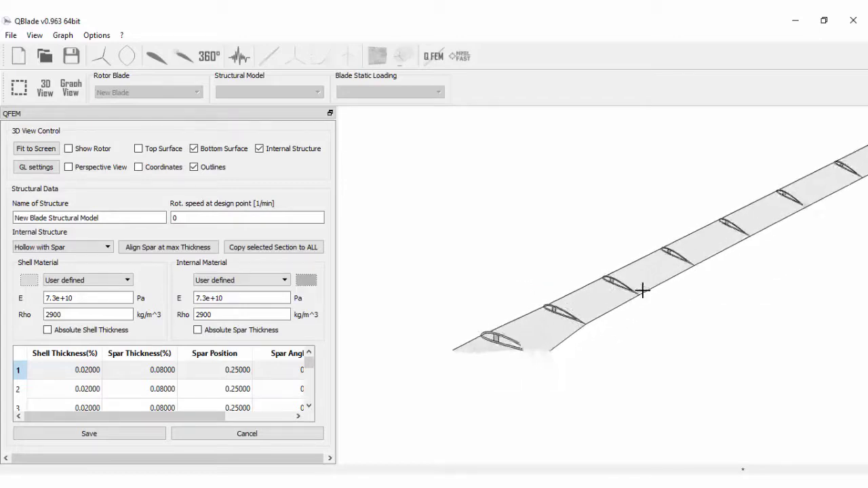
Set the shell thickness of blade section 6 to 0.5.
click(305, 370)
double_click(94, 390)
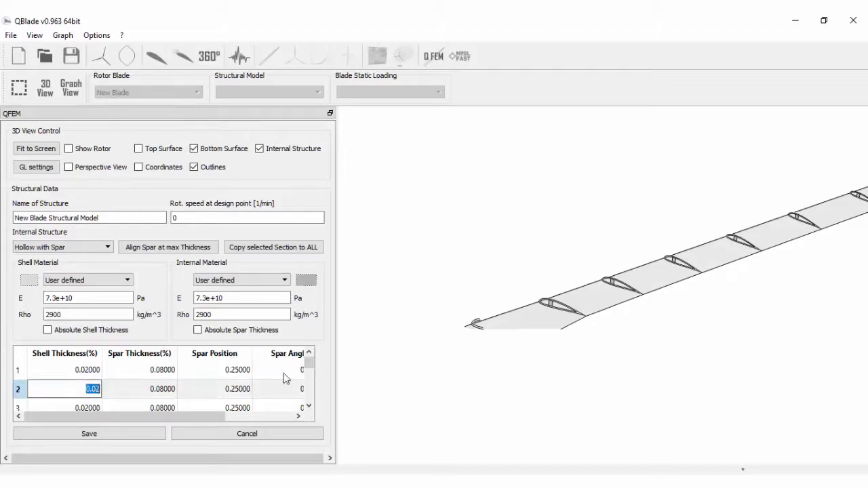
drag(309, 364, 309, 374)
click(83, 405)
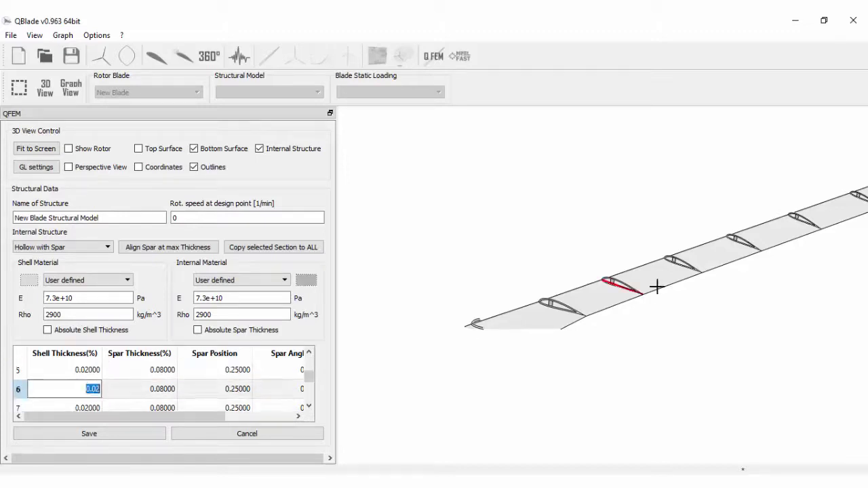
scroll(631, 302, up, 5)
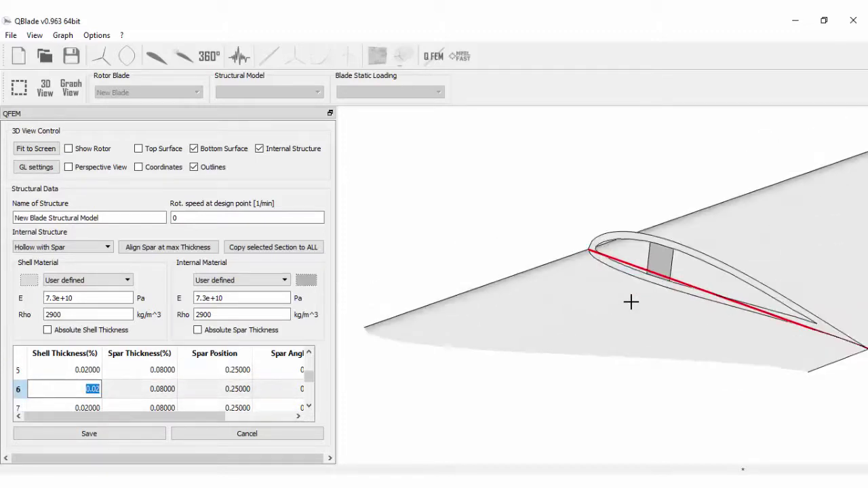
scroll(631, 302, down, 2)
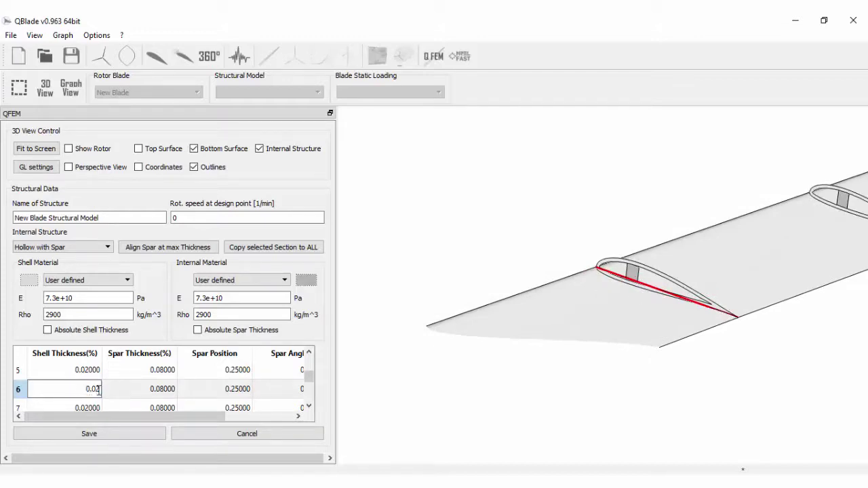
text(0)
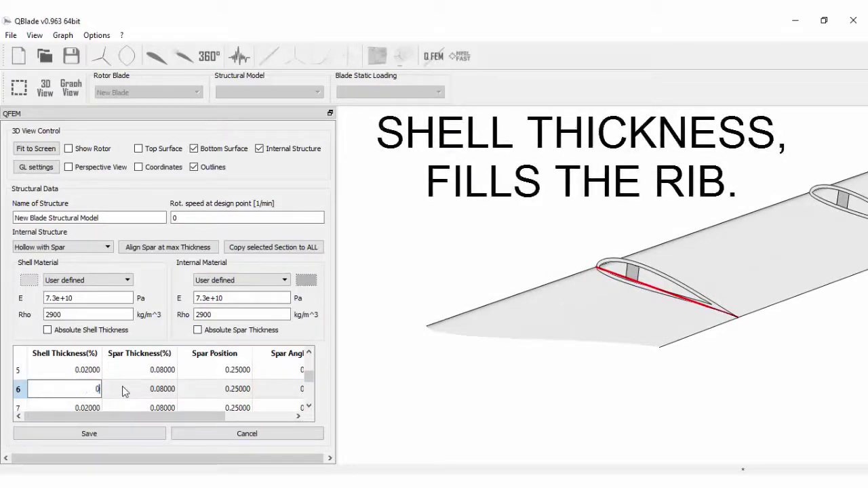
text(.5)
click(470, 254)
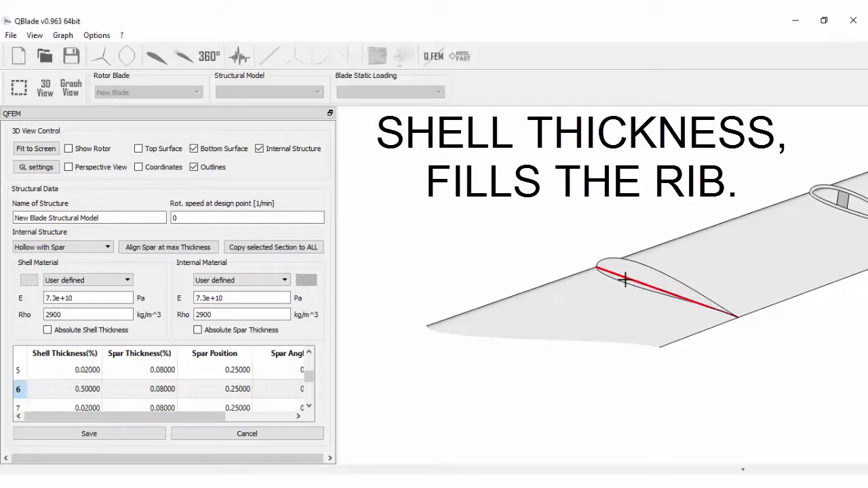
Reduce the shell thickness of section 6 to 0.05.
double_click(78, 391)
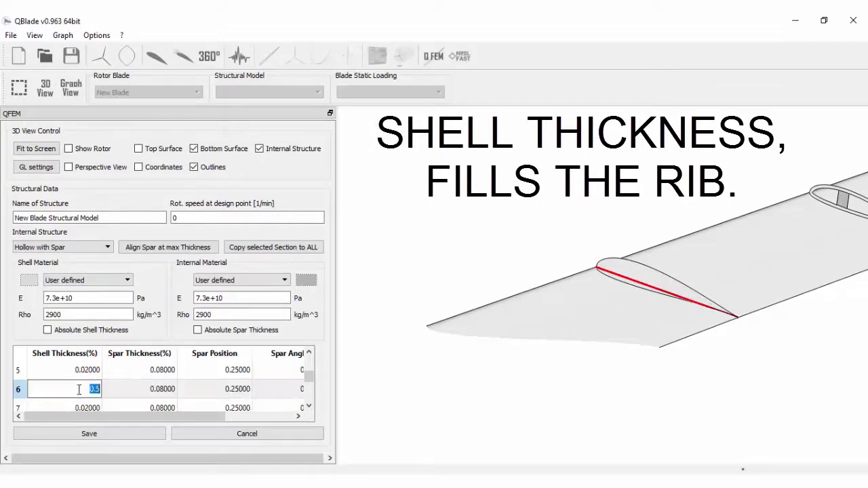
text(0.05)
click(486, 214)
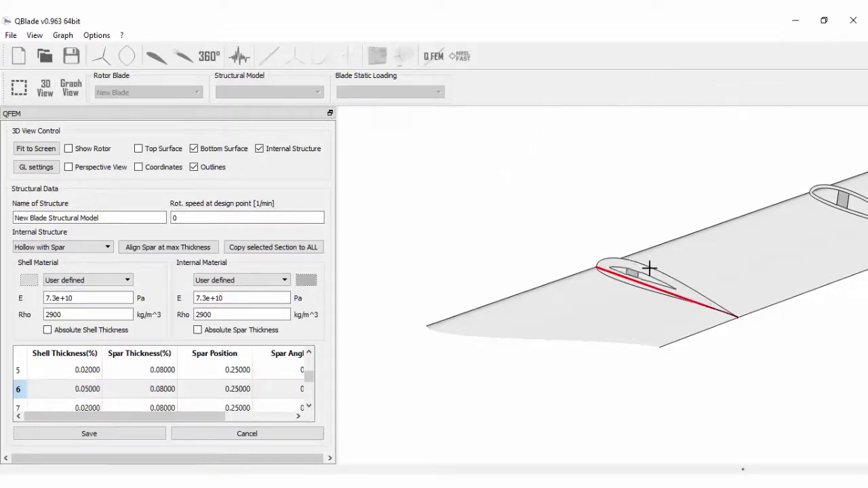
Set the shell thickness of section 6 back to 0.02.
double_click(88, 390)
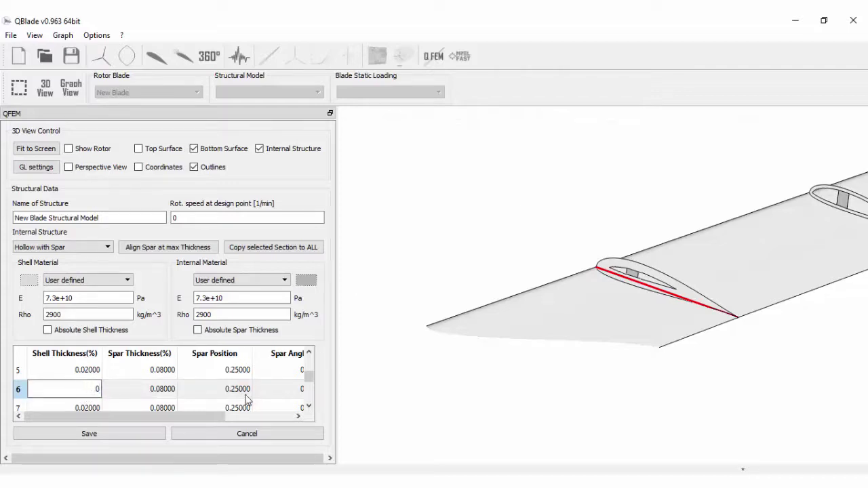
text(0.02)
click(384, 219)
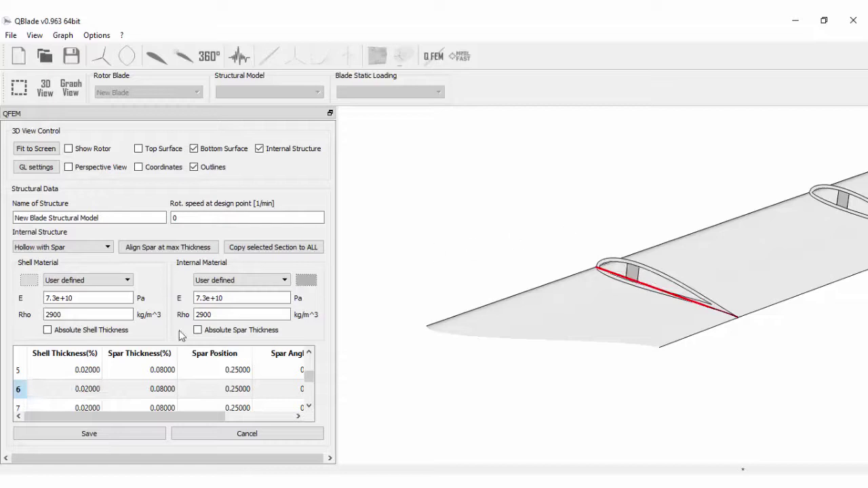
Set the spar thickness of section 6 to 0.1.
double_click(153, 389)
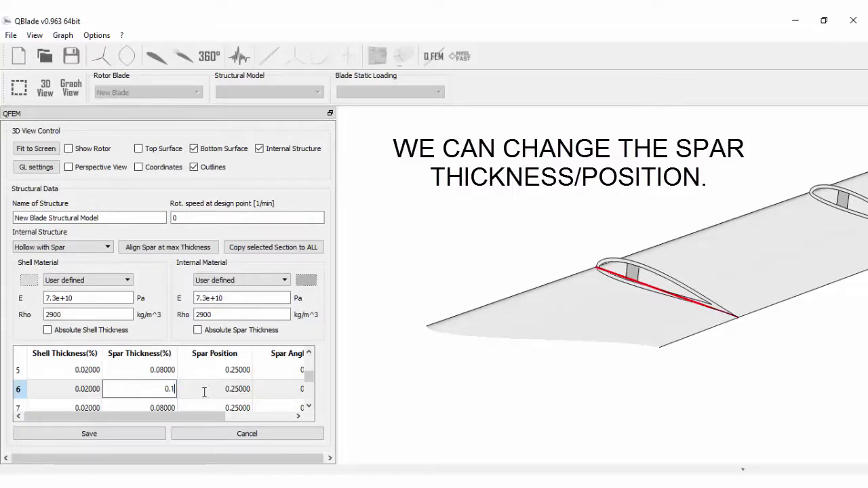
key(Return)
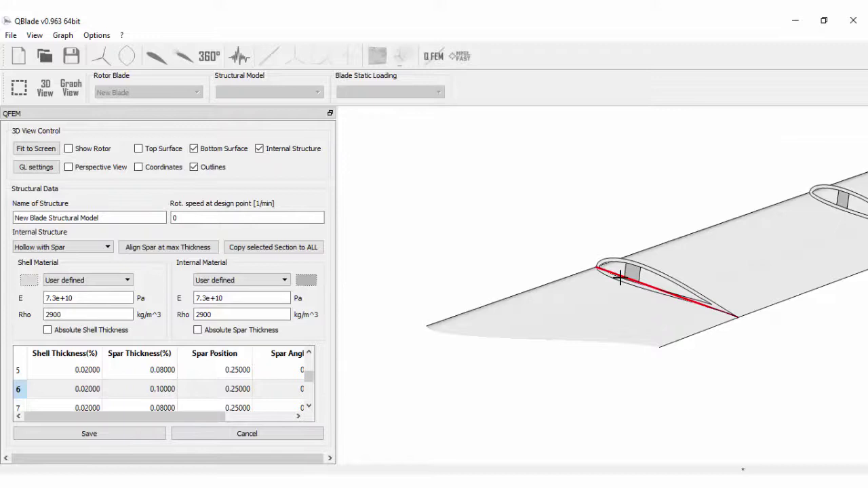
Increase the spar thickness of section 6 to 0.15 and copy that section's values to all sections.
double_click(163, 392)
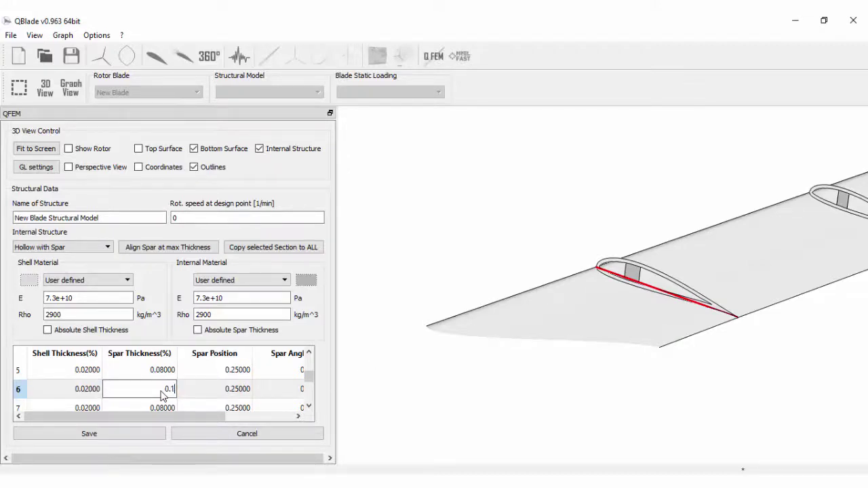
key(Return)
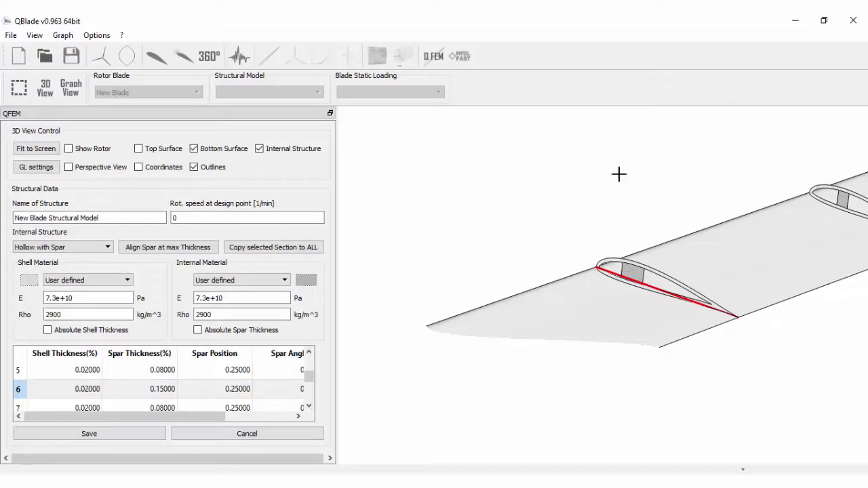
drag(605, 214, 624, 220)
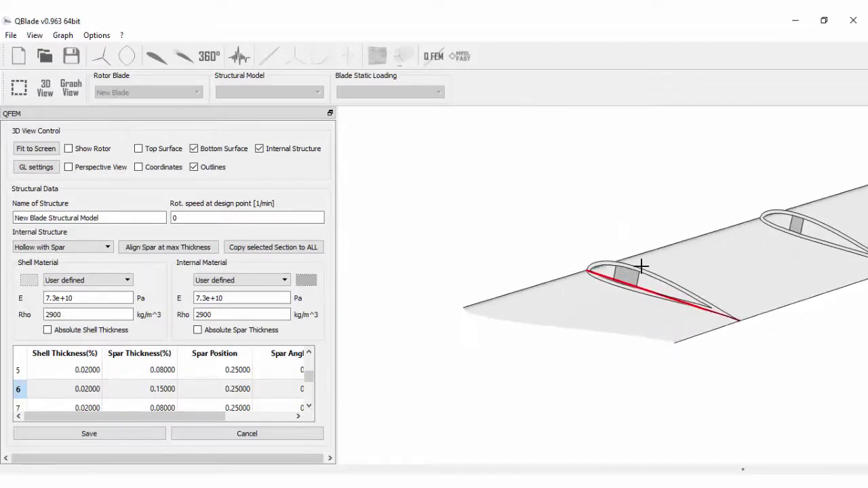
scroll(774, 225, down, 3)
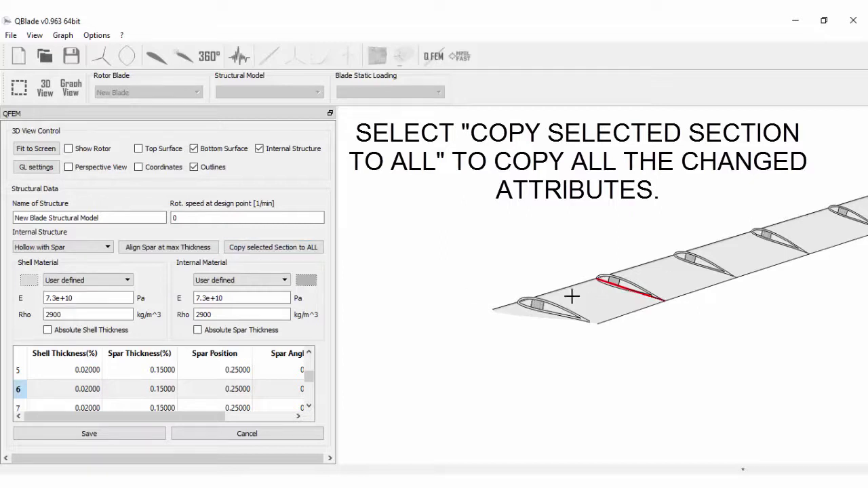
Set the spar position of section 6 to 0.5 and copy it to all sections.
double_click(240, 392)
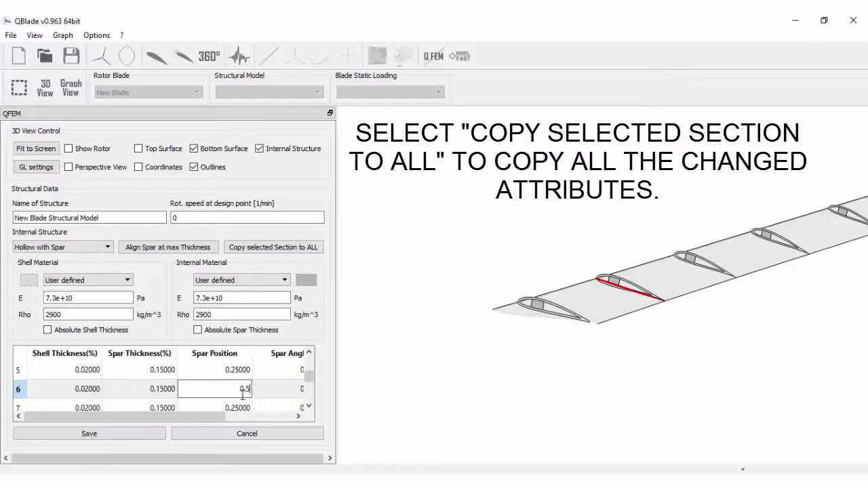
click(413, 229)
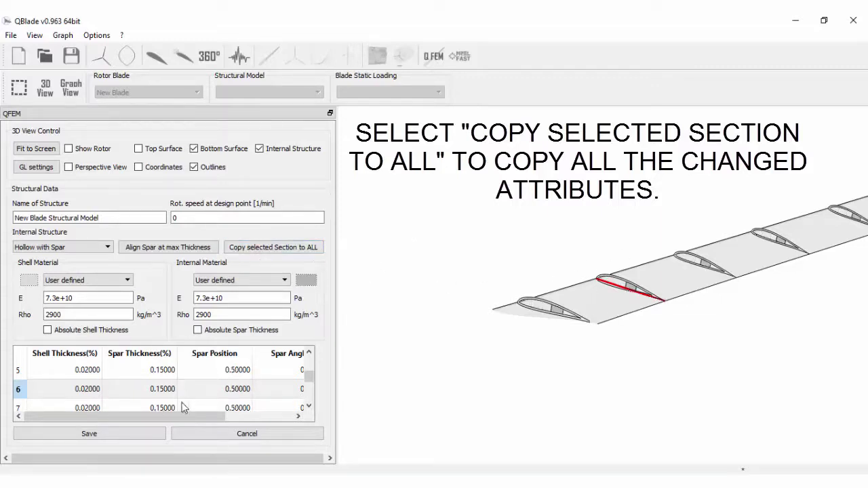
Set the spar position of section 6 back to 0.25 and copy it to all sections.
click(237, 389)
text(0.25)
key(Return)
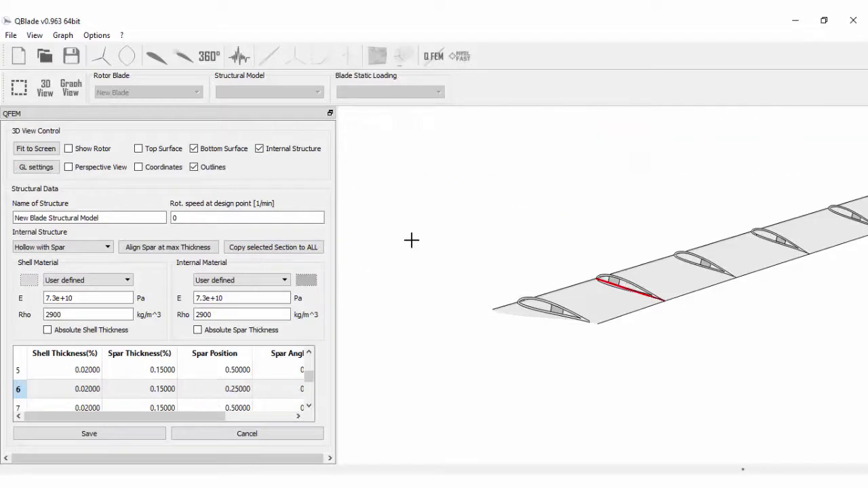
drag(473, 227, 539, 283)
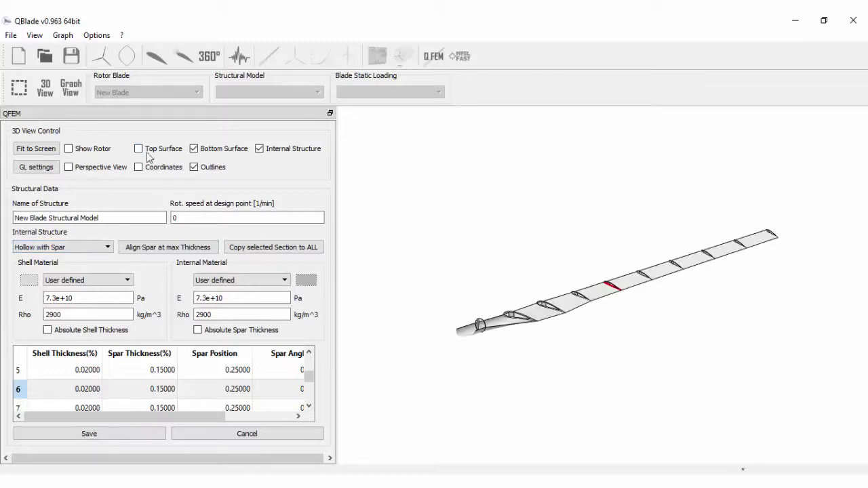
Display the top surface and the whole rotor, and save the blade's structural model.
click(139, 151)
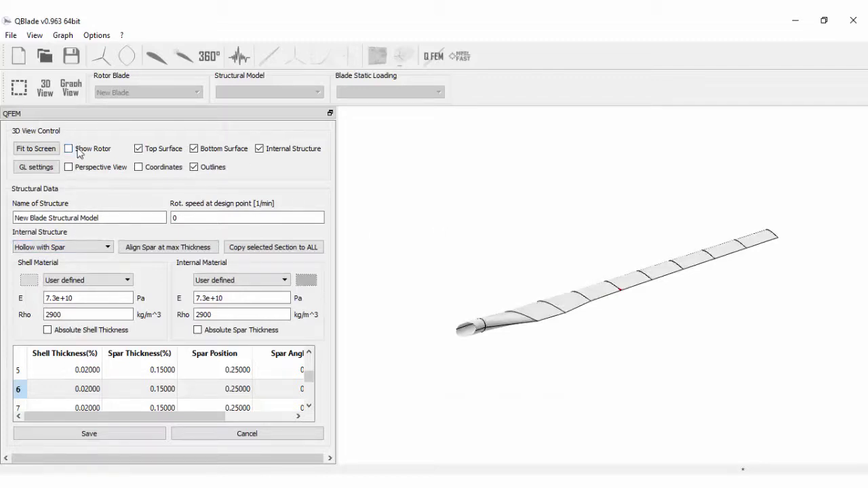
click(78, 150)
drag(485, 258, 588, 223)
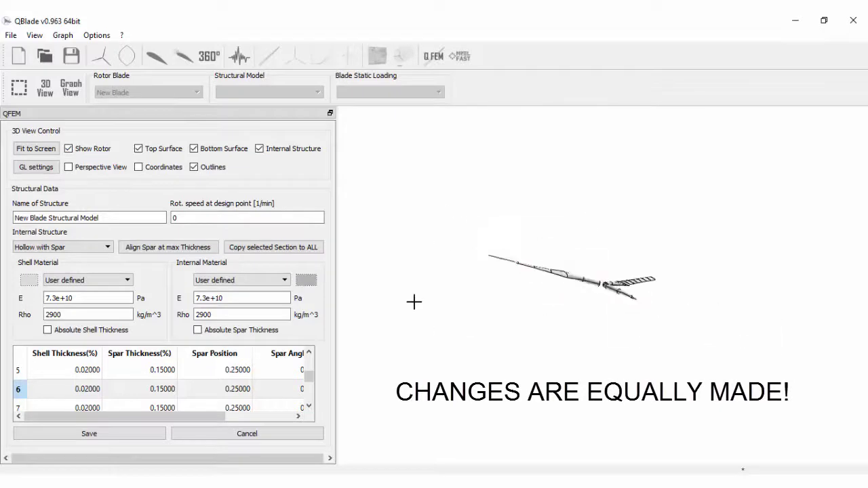
click(132, 434)
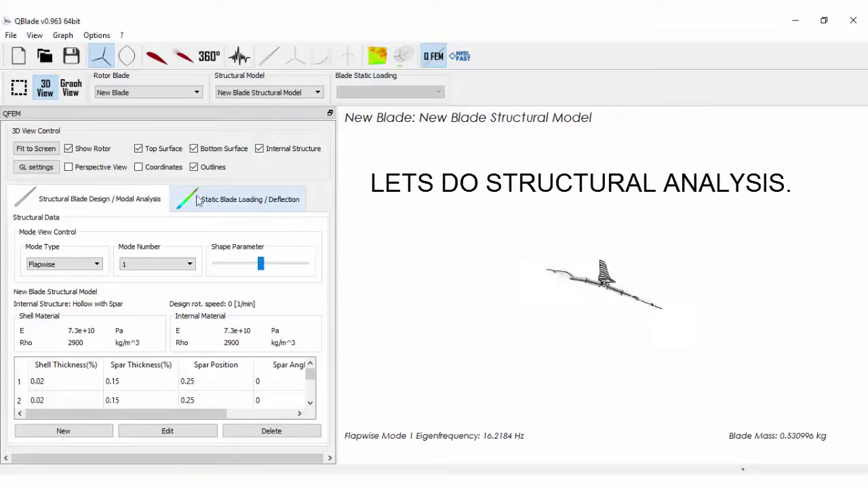
Start a new static loading data set for the blade's structural model.
click(275, 199)
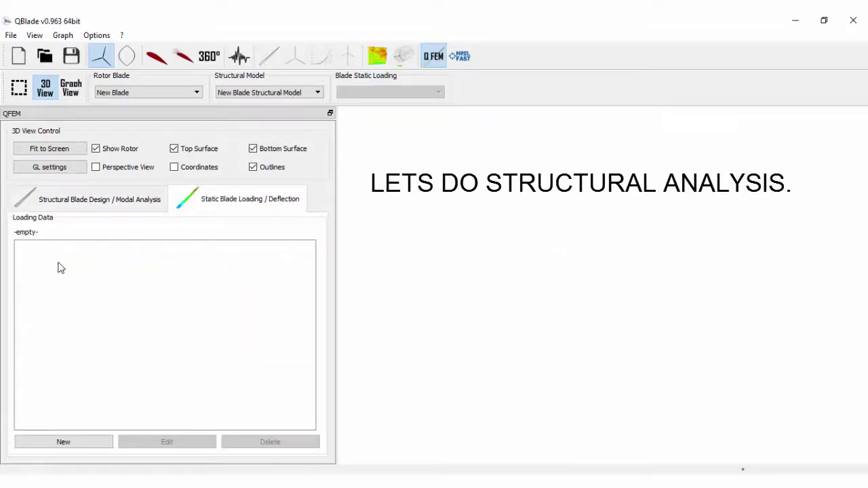
click(74, 444)
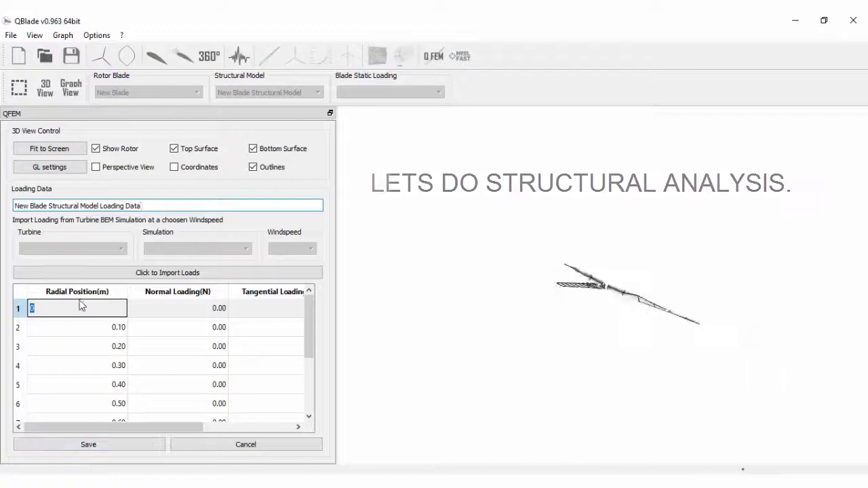
Look through the loading table's radial positions and its normal and tangential loading columns.
click(101, 327)
click(104, 366)
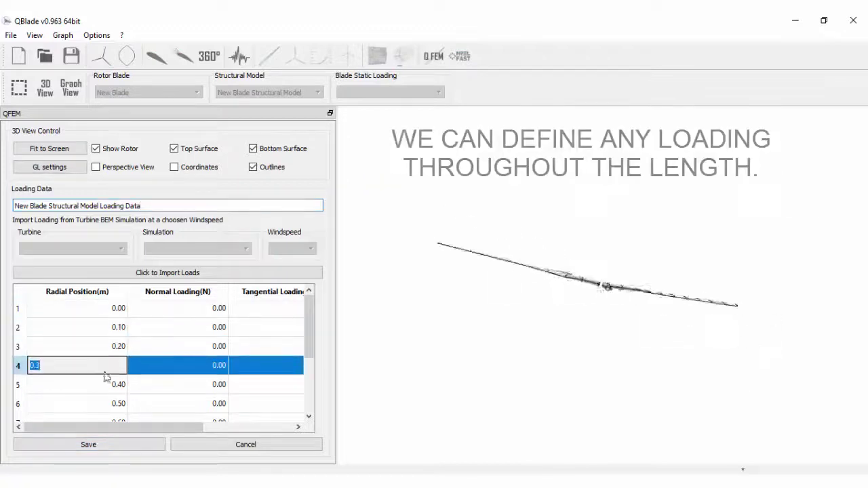
click(197, 308)
drag(313, 315, 313, 335)
click(202, 419)
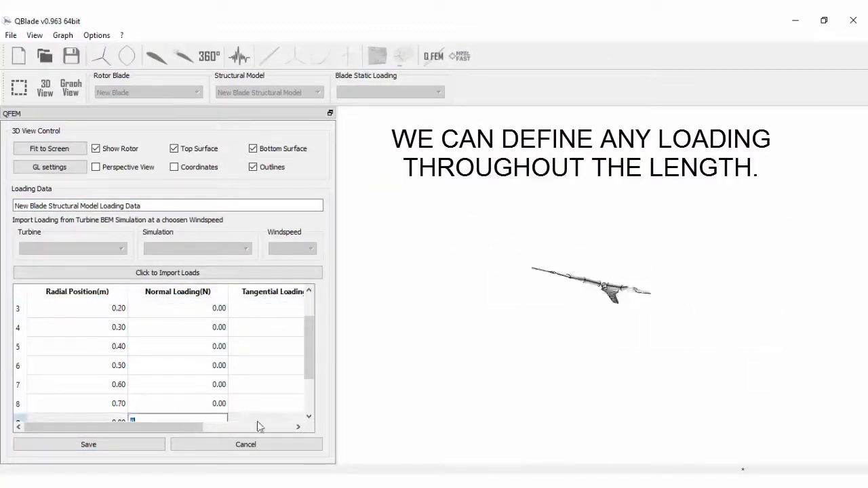
click(192, 429)
drag(193, 434, 253, 430)
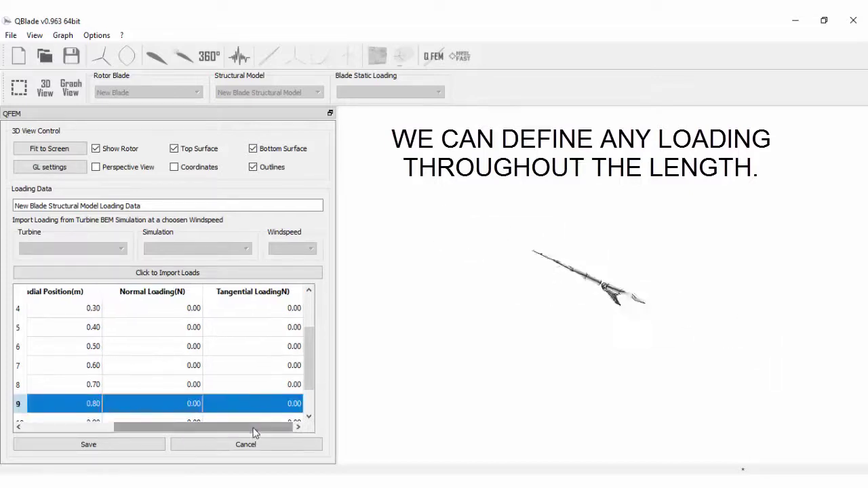
drag(308, 352, 309, 304)
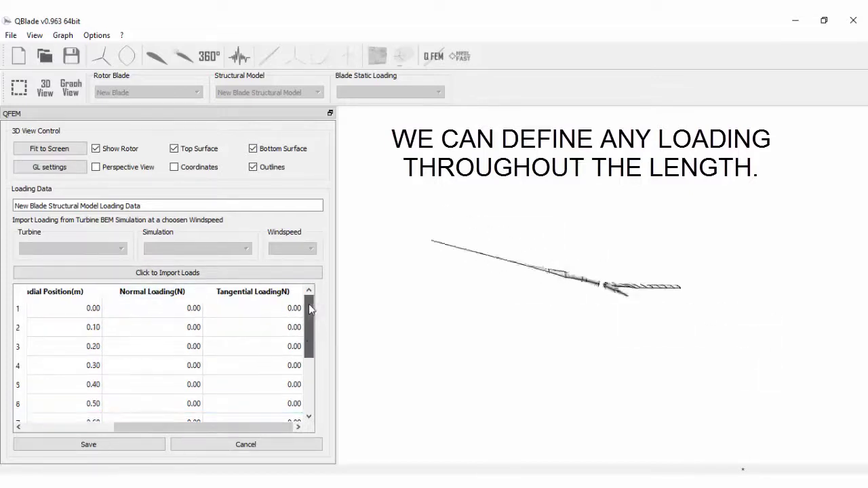
Set the normal loading at radial positions 0.00 to 0.40 m to 1, 0.9, 0.8, 0.7 and 0.6 N.
double_click(180, 314)
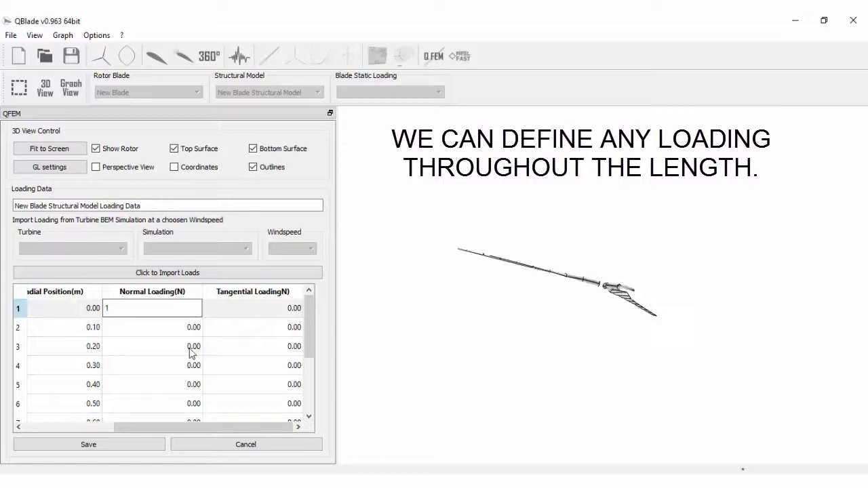
text(1)
double_click(188, 333)
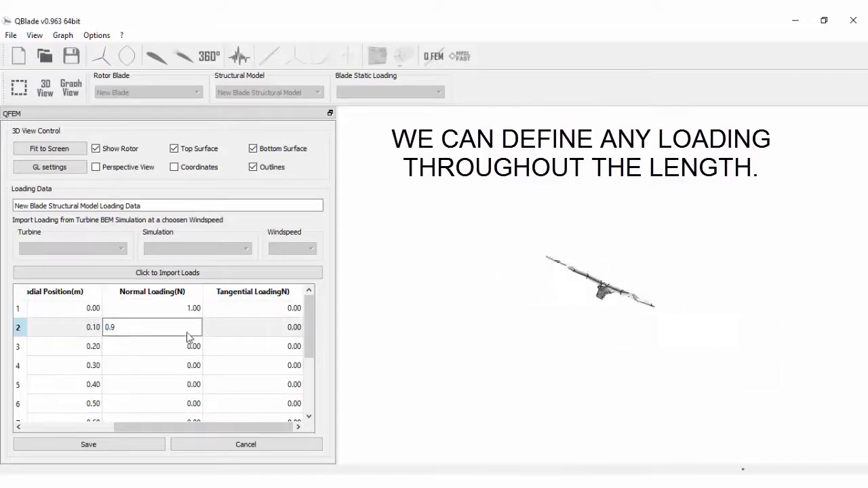
double_click(189, 346)
text(0.8)
double_click(189, 370)
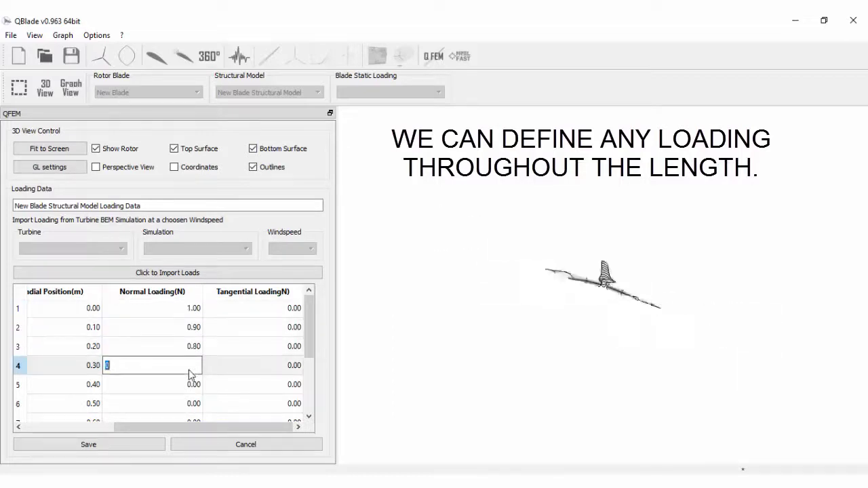
text(0.7)
double_click(189, 385)
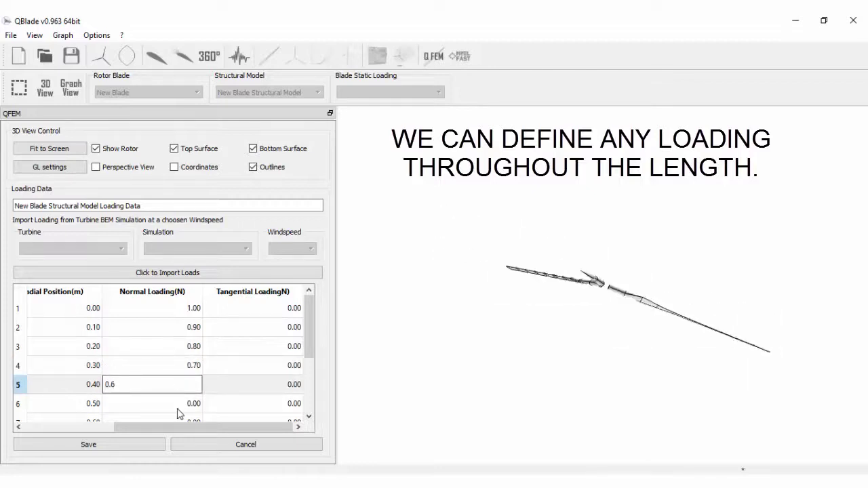
Set the normal loading at radial positions 0.50 to 0.80 m to 0.5, 0.4, 0.3 and 0.2 N.
double_click(178, 409)
double_click(180, 419)
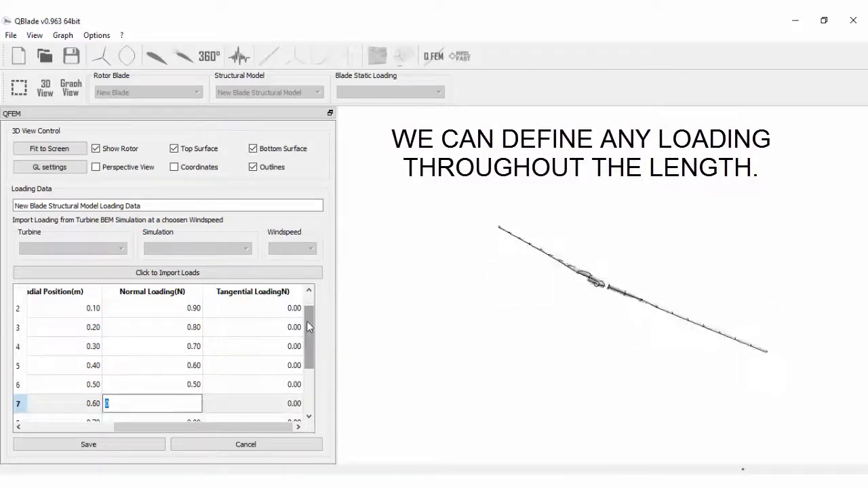
drag(307, 321, 306, 342)
double_click(191, 370)
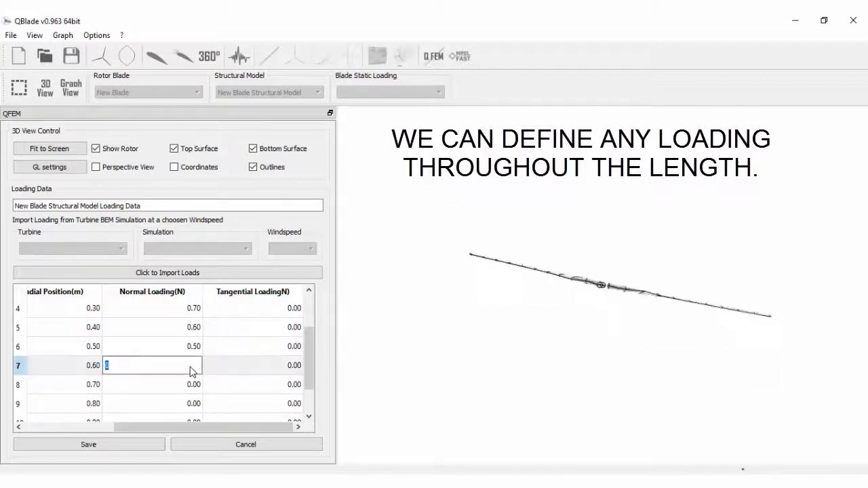
text(0.4)
double_click(191, 385)
text(0.)
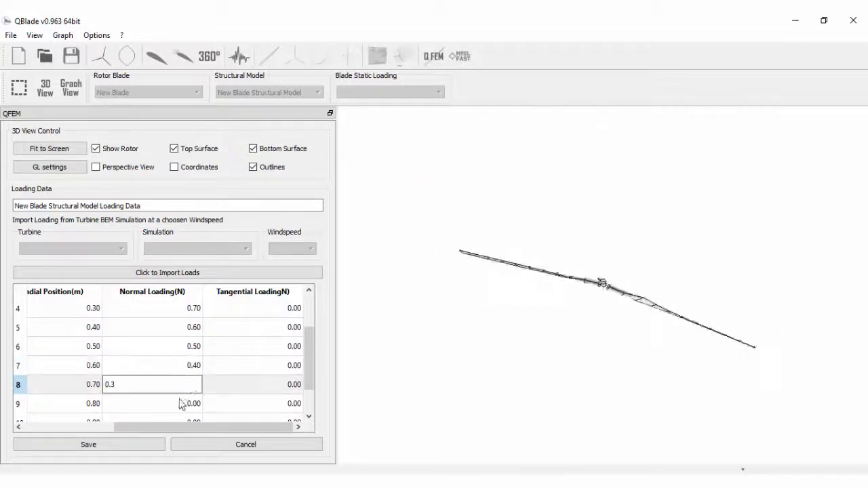
double_click(180, 404)
text(0.2)
Set the normal loading to 0.1 N at 0.90 m and 5 N at 1.00 m, and save the loading data.
drag(310, 342, 310, 363)
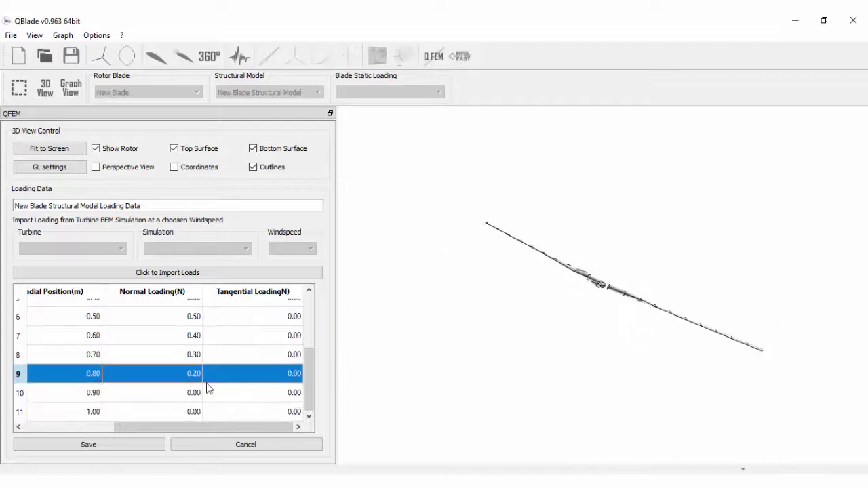
double_click(185, 393)
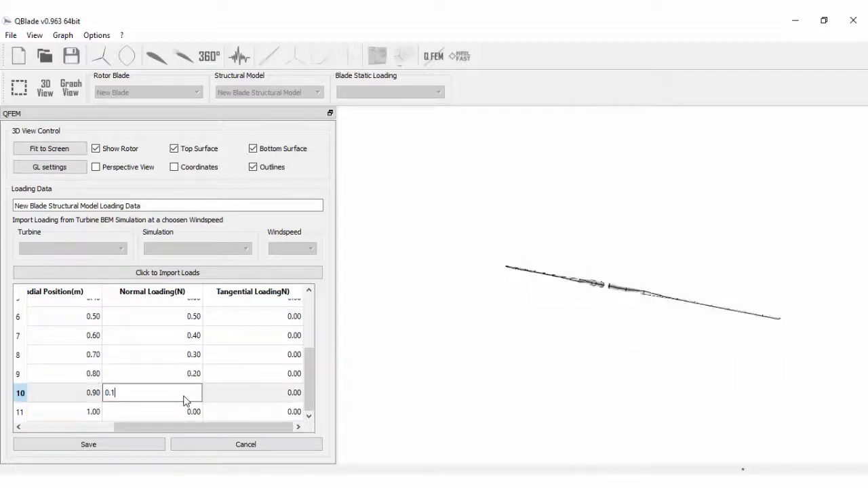
key(Return)
double_click(187, 413)
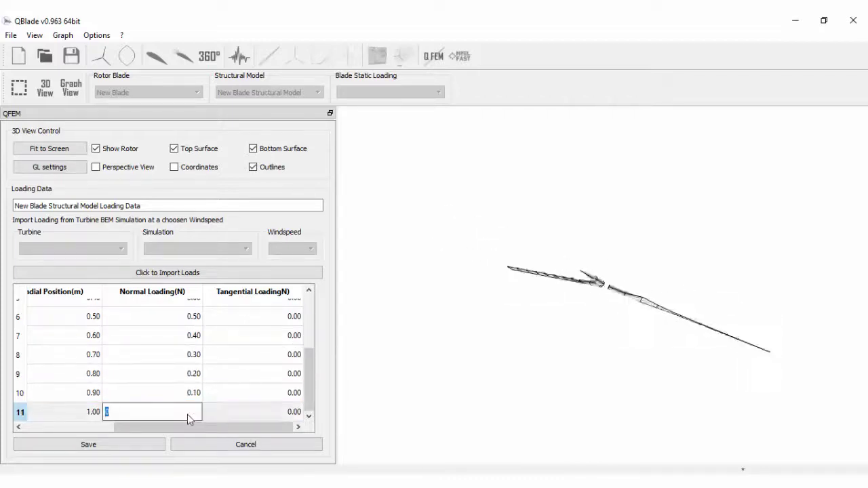
text(5)
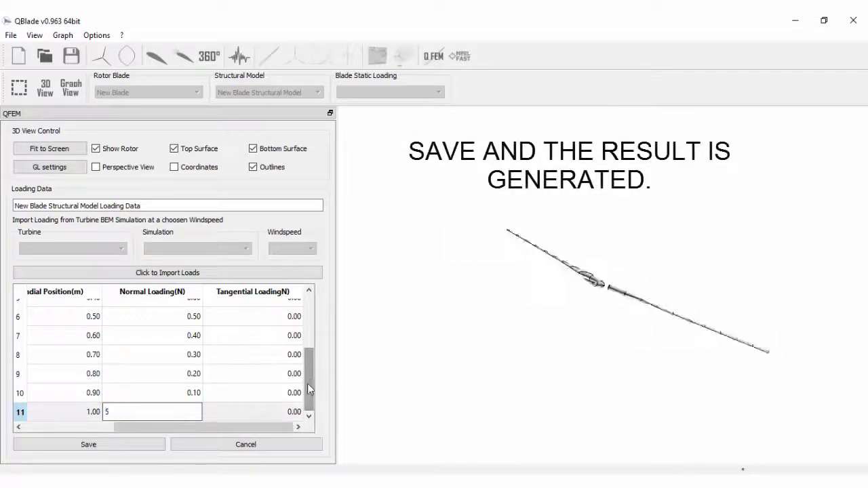
key(Return)
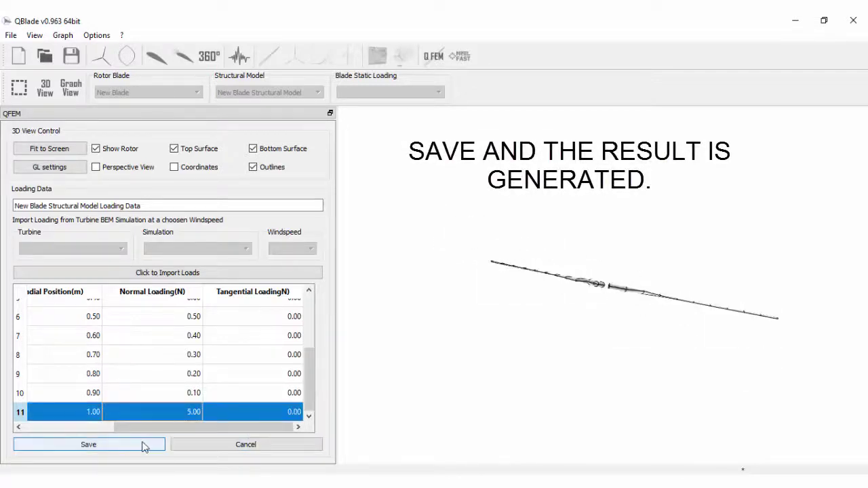
click(143, 446)
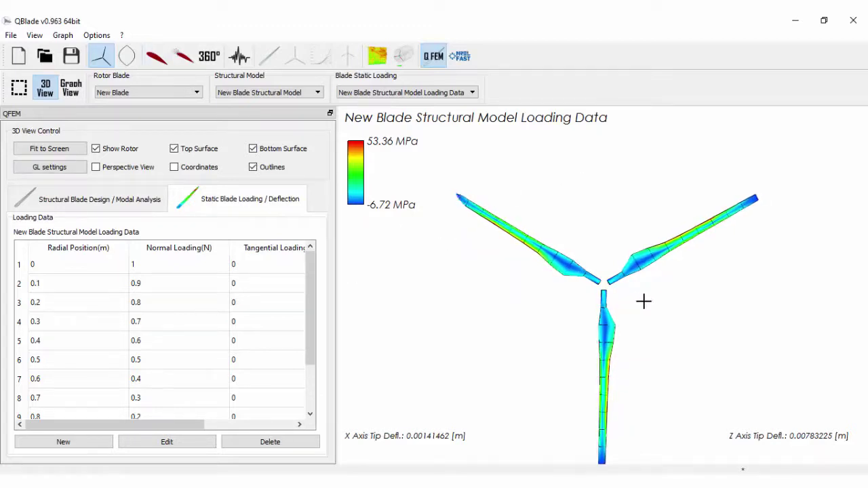
Turn on the perspective view and examine the blade's flapwise mode 1 shape in the modal analysis while varying the shape parameter.
click(97, 167)
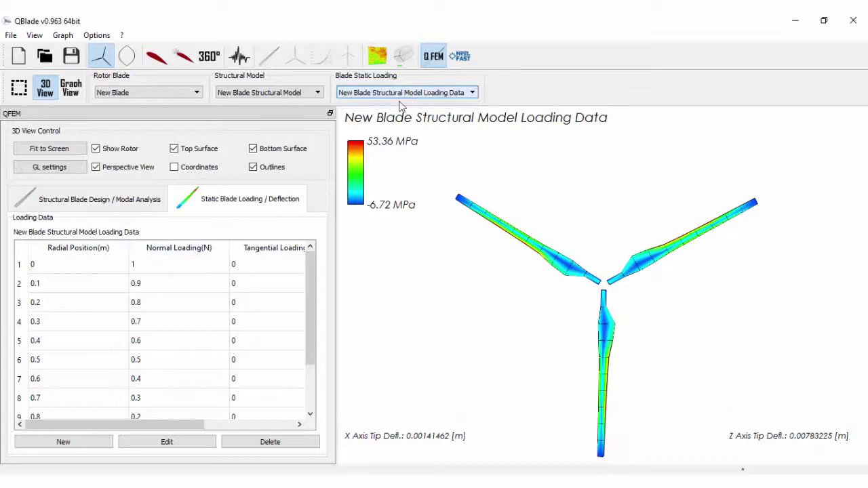
click(142, 204)
drag(579, 244, 480, 330)
drag(263, 267, 246, 270)
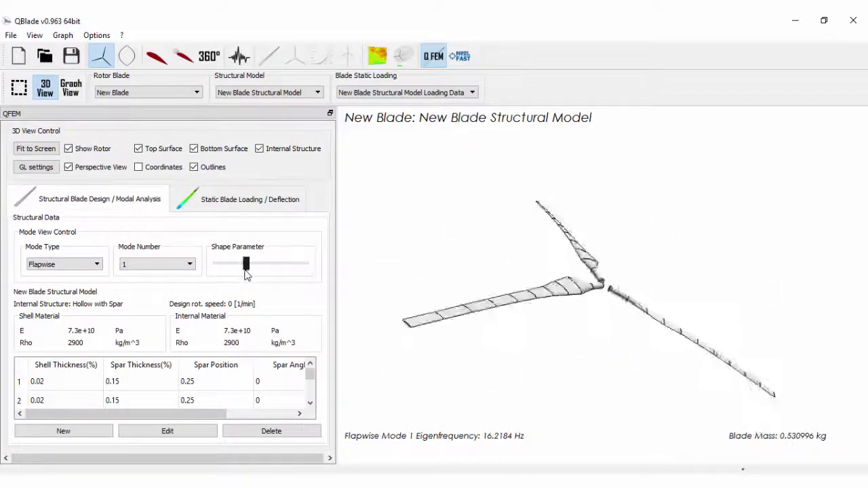
Display torsional mode 1 of the blade and vary its shape parameter to examine the deformation.
click(156, 264)
click(74, 265)
click(40, 290)
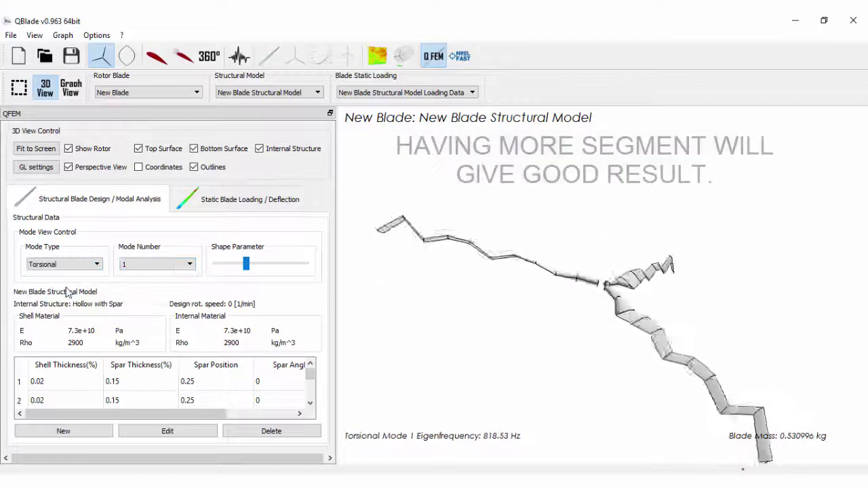
drag(247, 267, 160, 266)
Examine the blade's longitudinal mode 1 shape, followed by its unsorted mode 1 shape.
click(72, 266)
click(61, 301)
click(259, 149)
click(64, 264)
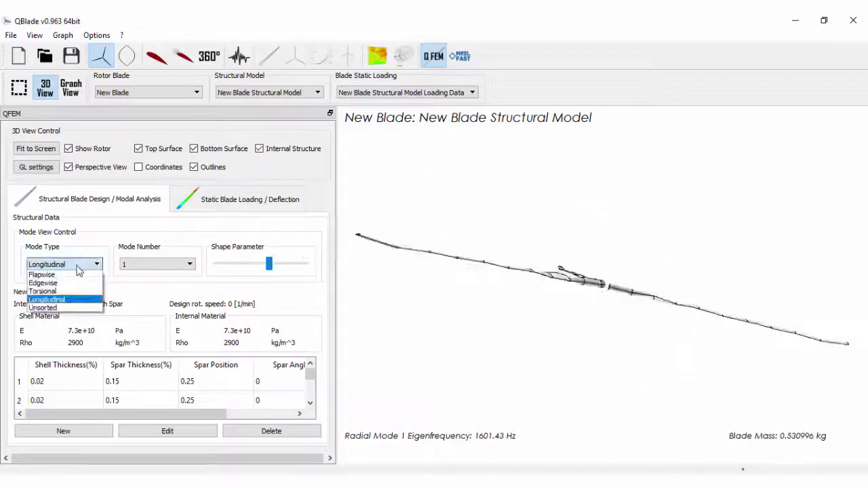
click(41, 306)
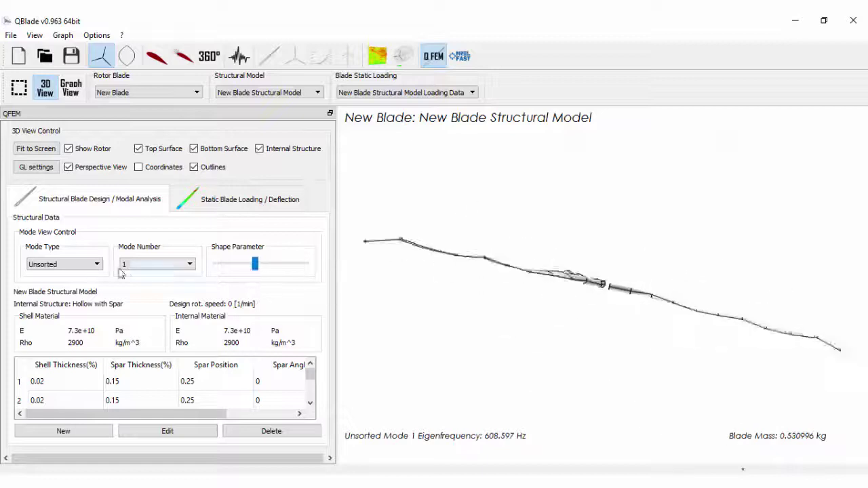
Set the mode type back to flapwise and return to the static loading results to review the stress plot and loading table.
click(68, 265)
click(73, 275)
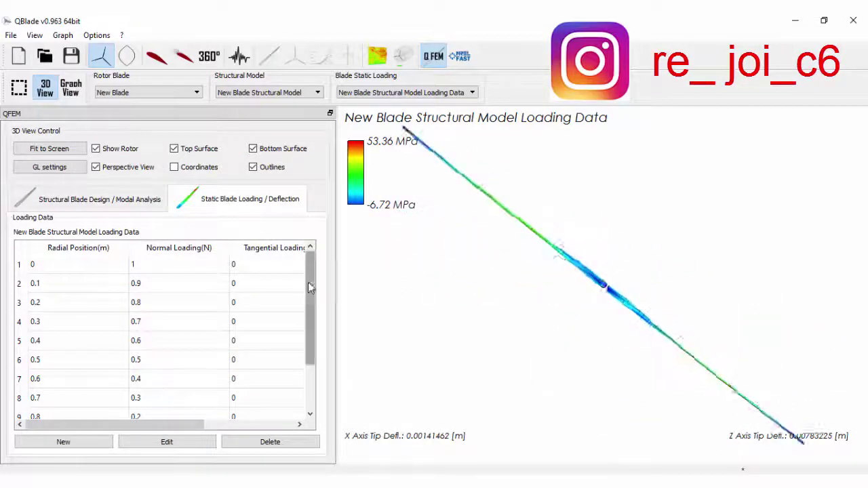
mouse_move(309, 284)
mouse_down()
mouse_move(315, 371)
mouse_move(311, 272)
mouse_up()
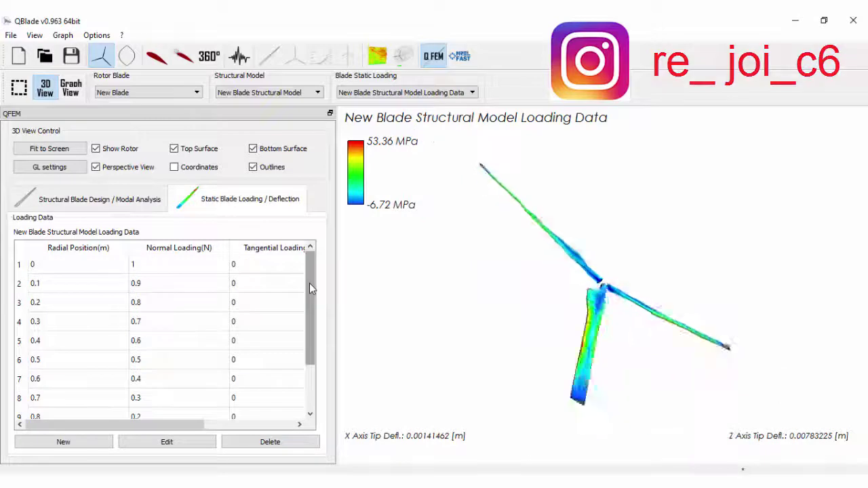